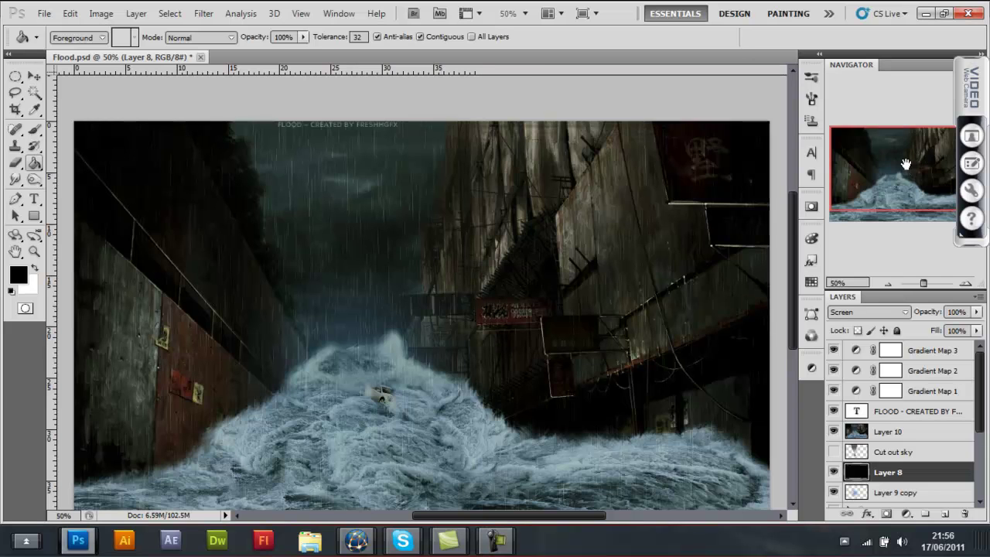
- Hide Layer 10 and Layer 8 in the Layers panel
{"action": "left_click_drag", "start_coordinate": [899, 167], "coordinate": [903, 181]}
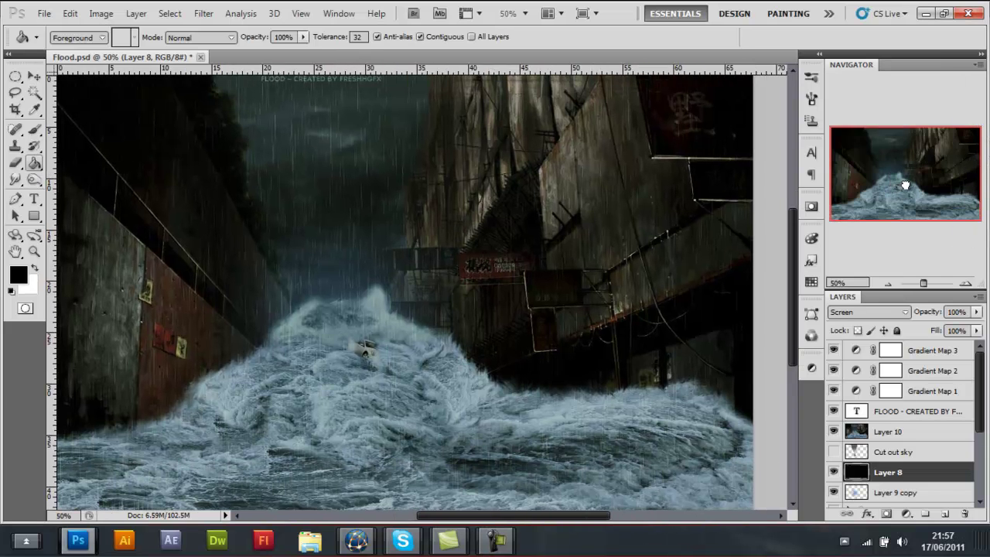
{"action": "scroll", "coordinate": [441, 350], "scroll_direction": "up", "scroll_amount": 1}
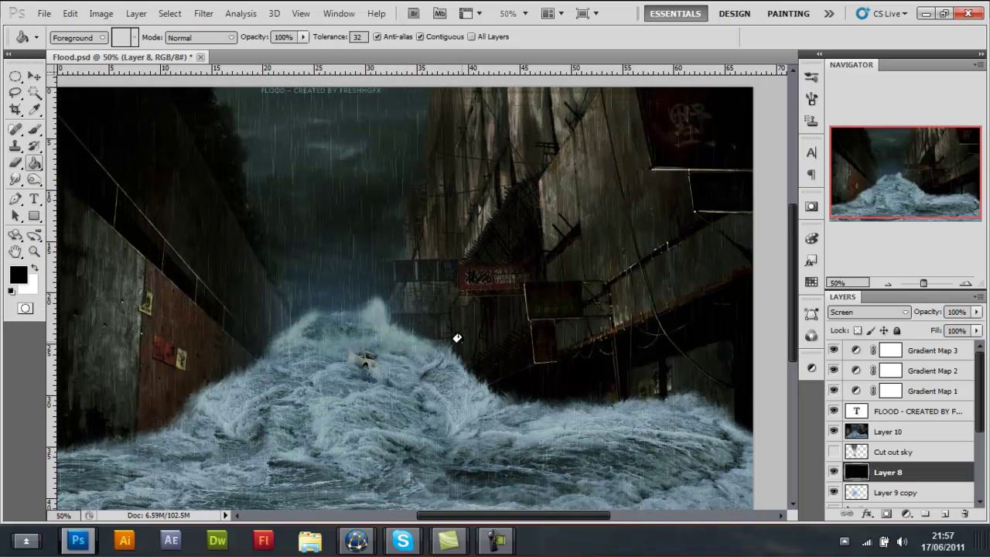
{"action": "scroll", "coordinate": [376, 227], "scroll_direction": "up", "scroll_amount": 2}
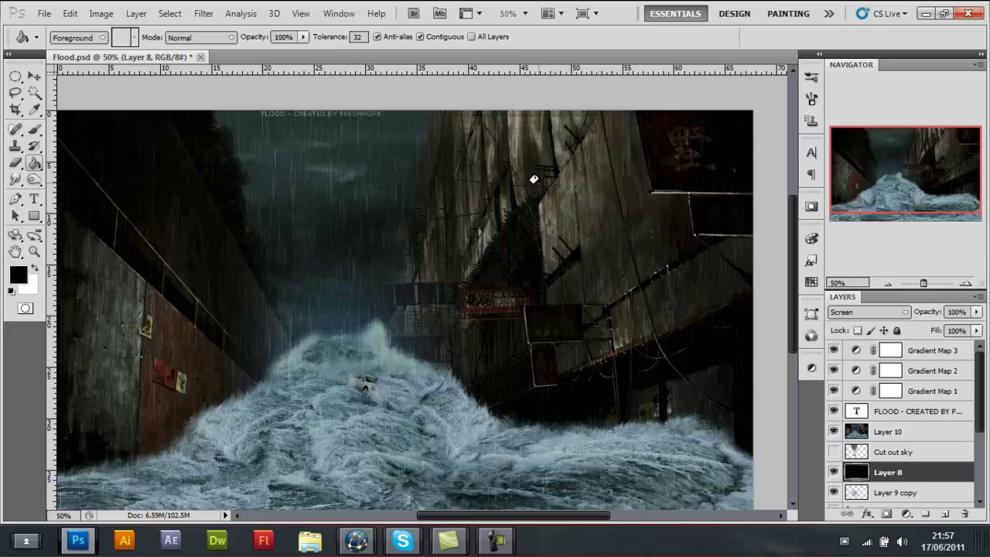
{"action": "left_click_drag", "start_coordinate": [920, 186], "coordinate": [884, 159]}
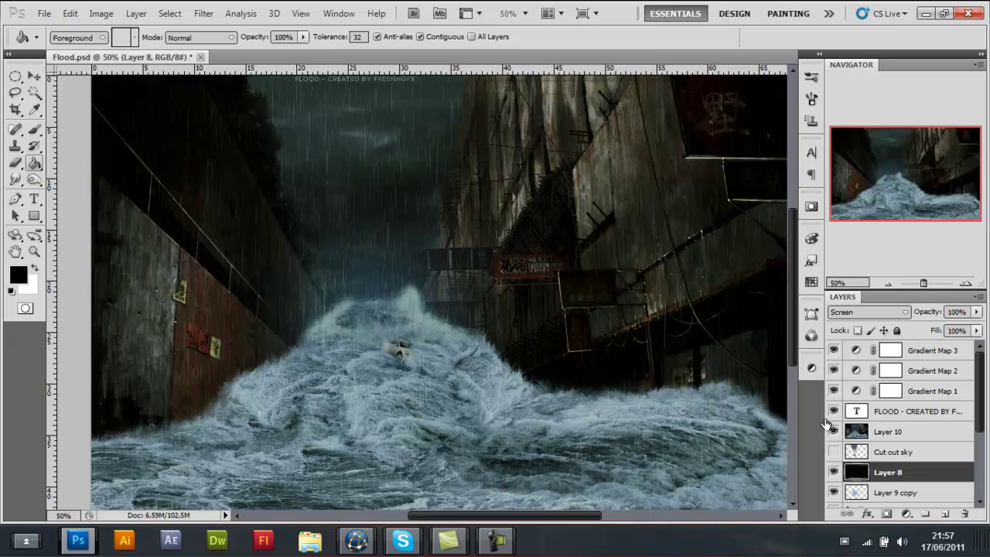
{"action": "left_click_drag", "start_coordinate": [840, 433], "coordinate": [833, 472]}
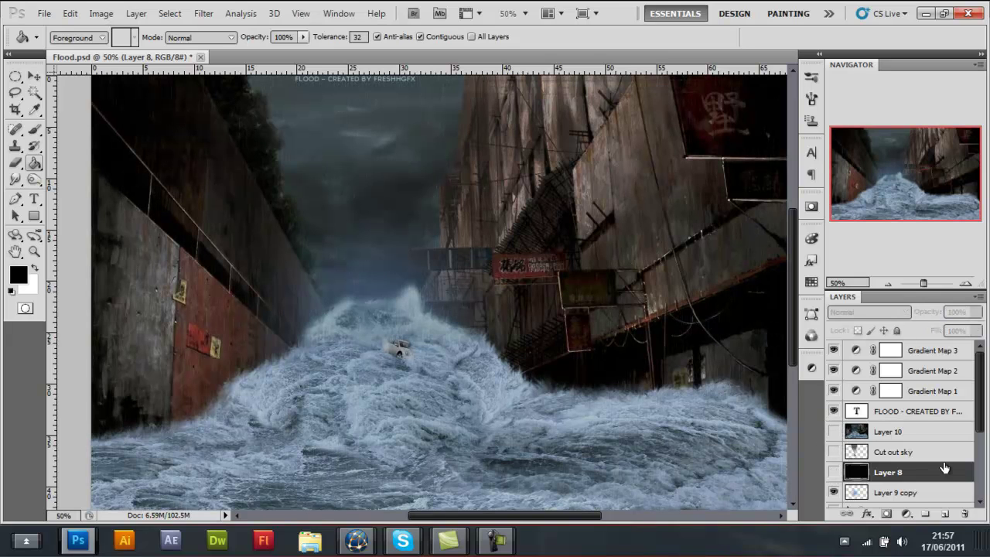
- Add a new Layer 11 and fill it entirely with black
{"action": "left_click", "coordinate": [946, 515]}
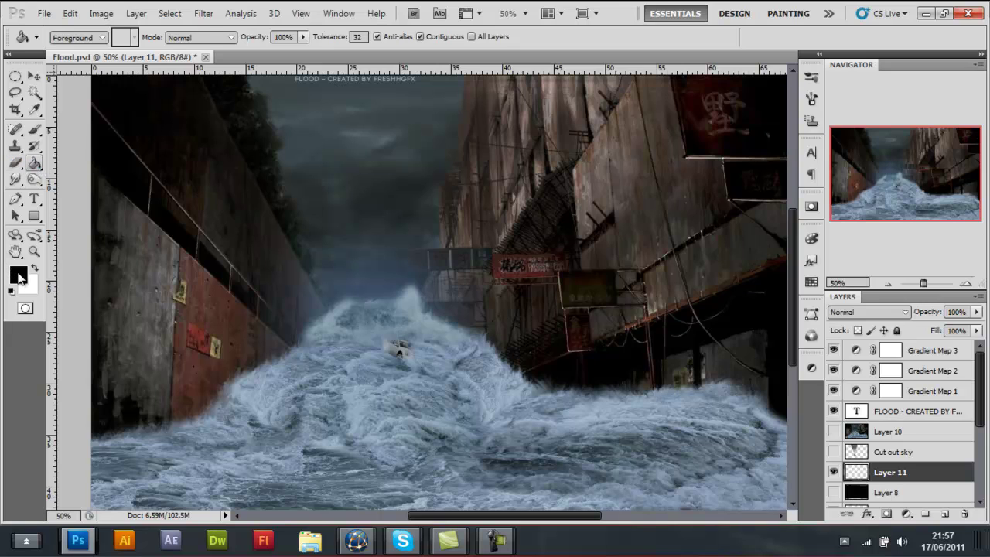
{"action": "left_click", "coordinate": [18, 274]}
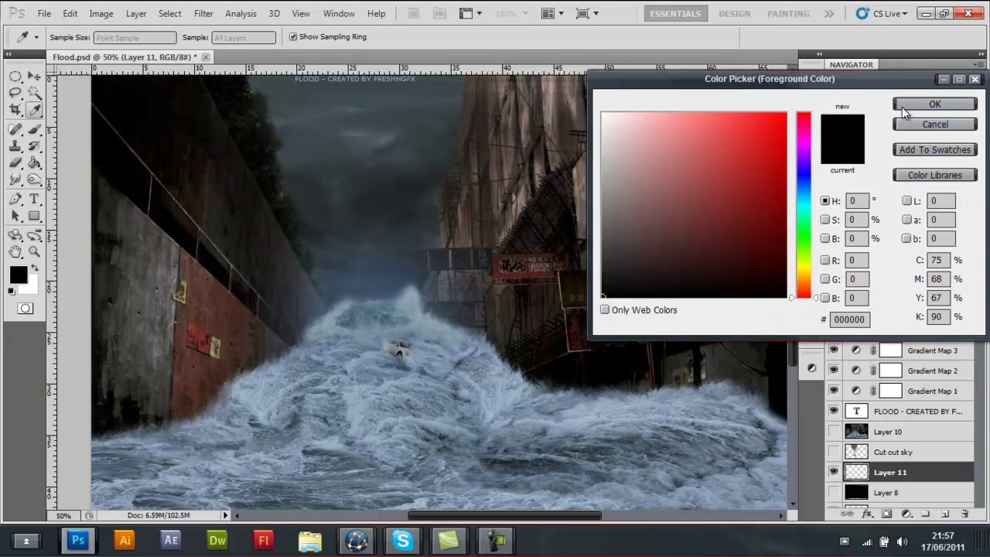
{"action": "left_click", "coordinate": [935, 103]}
{"action": "left_click", "coordinate": [329, 230]}
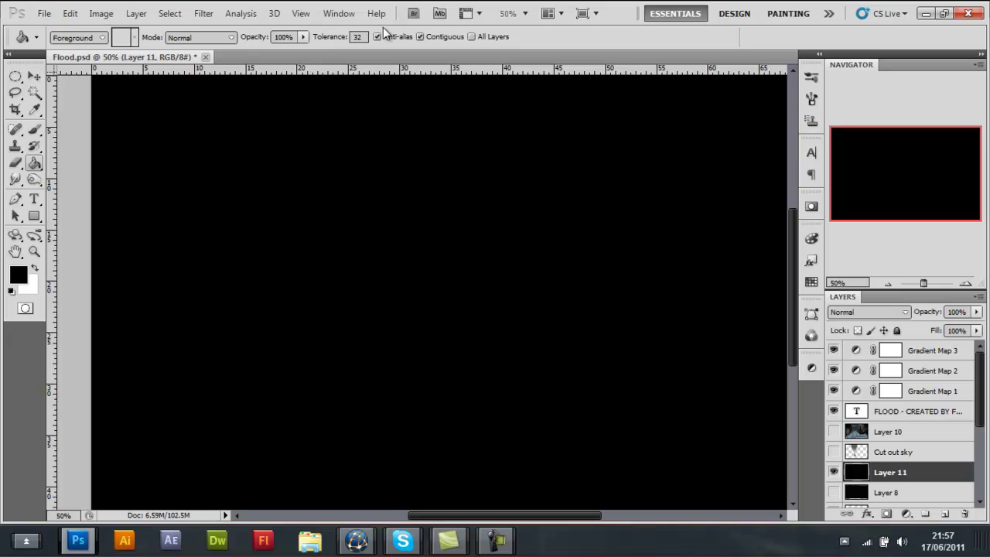
- Apply Add Noise to Layer 11: amount 50%, Gaussian, monochromatic
{"action": "left_click", "coordinate": [169, 13]}
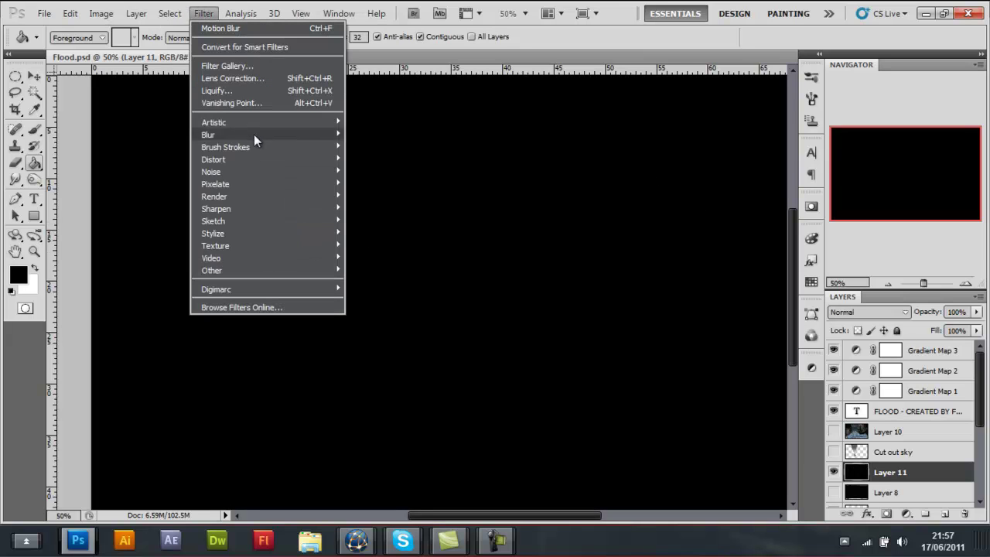
{"action": "left_click", "coordinate": [380, 169]}
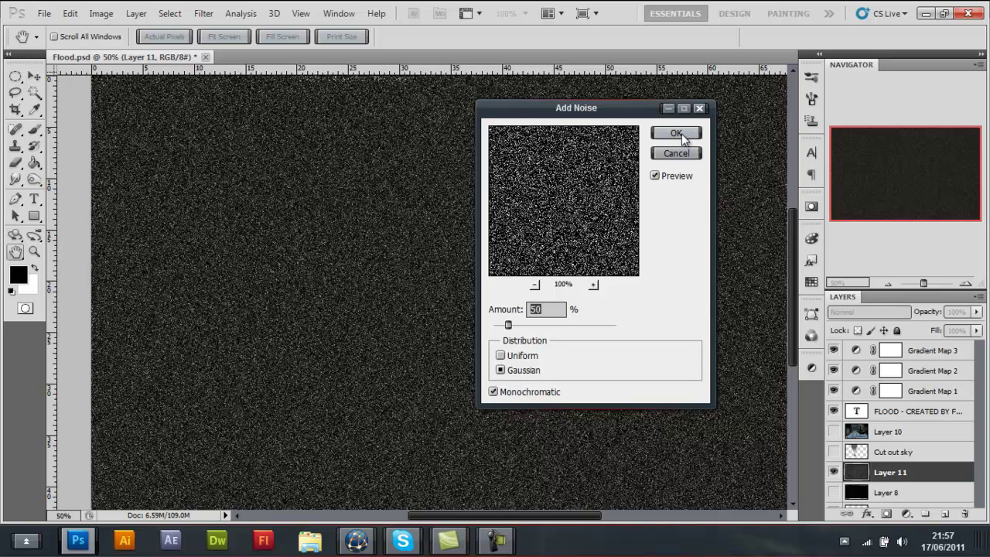
{"action": "left_click", "coordinate": [676, 134]}
{"action": "left_click", "coordinate": [213, 17]}
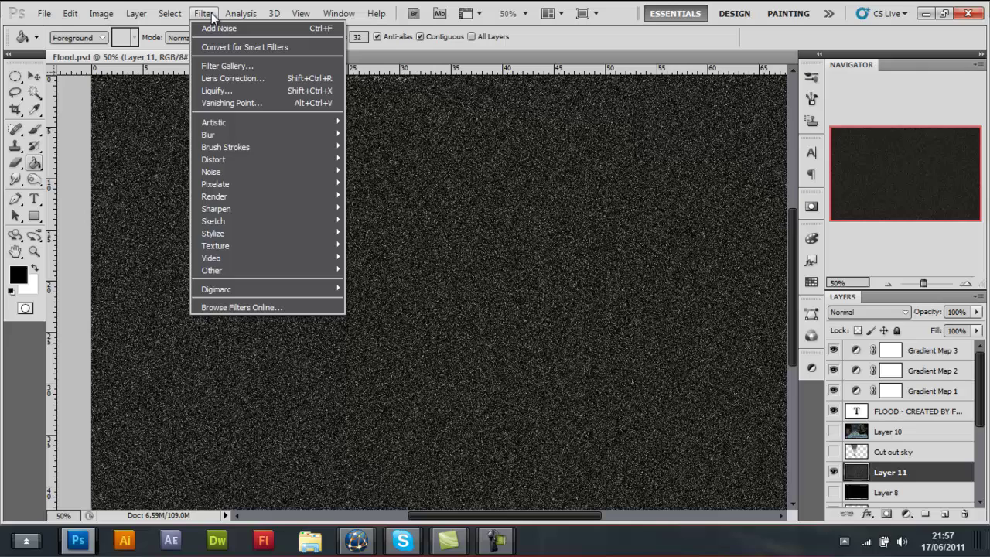
{"action": "mouse_move", "coordinate": [208, 134]}
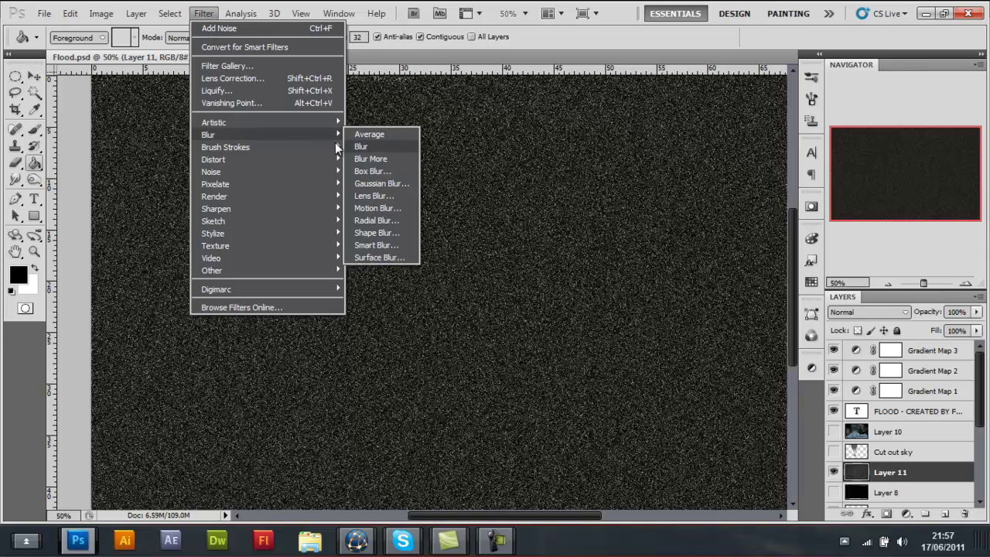
- Apply Motion Blur at -70° angle and 60 pixels distance to the noise
{"action": "left_click", "coordinate": [389, 207]}
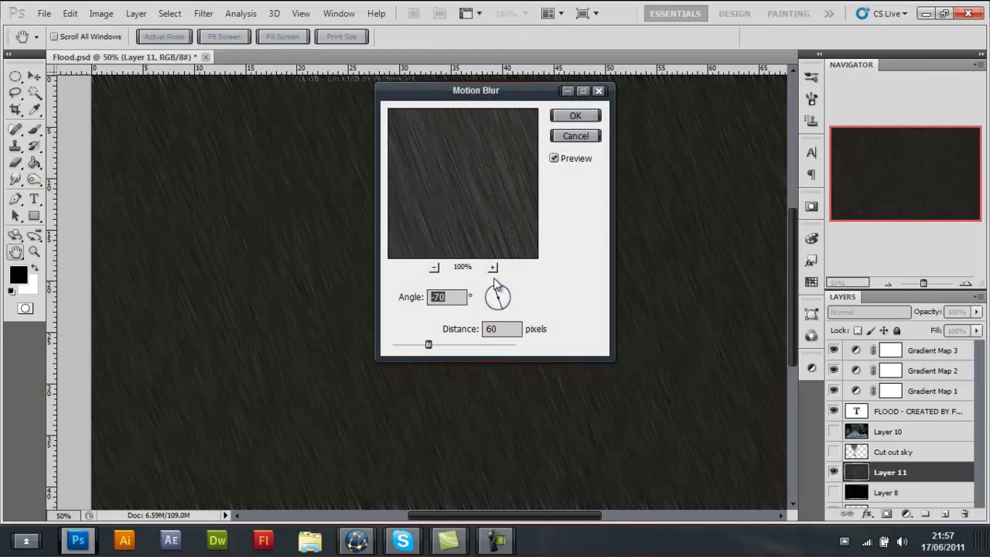
{"action": "left_click_drag", "start_coordinate": [495, 289], "coordinate": [498, 292]}
{"action": "left_click", "coordinate": [560, 119]}
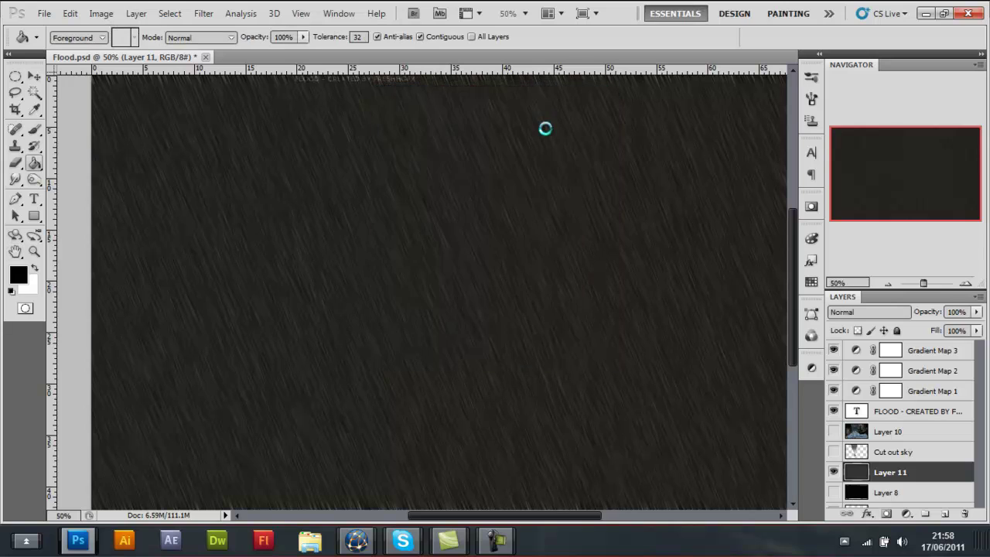
{"action": "scroll", "coordinate": [551, 194], "scroll_direction": "up", "scroll_amount": 1}
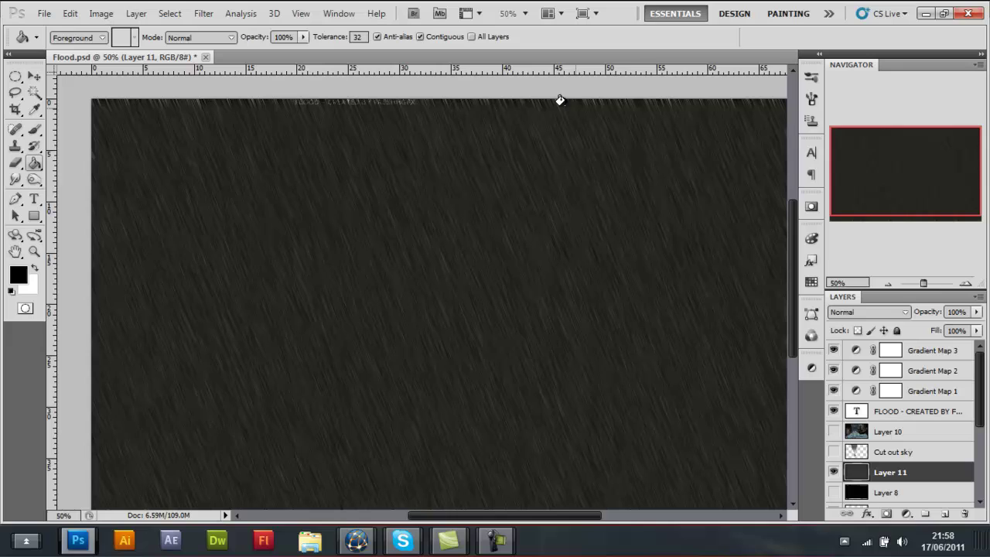
{"action": "left_click_drag", "start_coordinate": [841, 150], "coordinate": [884, 175]}
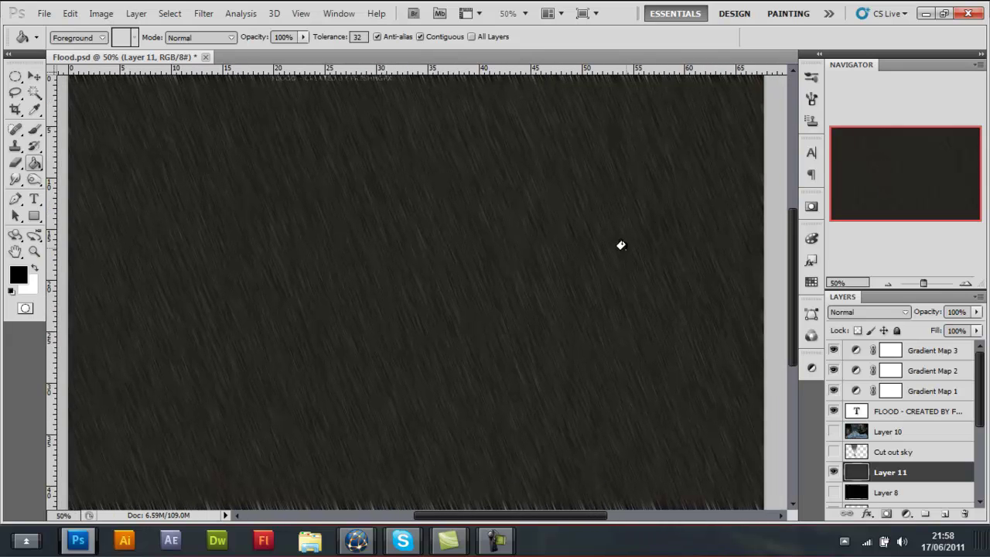
{"action": "scroll", "coordinate": [588, 255], "scroll_direction": "down", "scroll_amount": 1}
{"action": "left_click", "coordinate": [865, 310]}
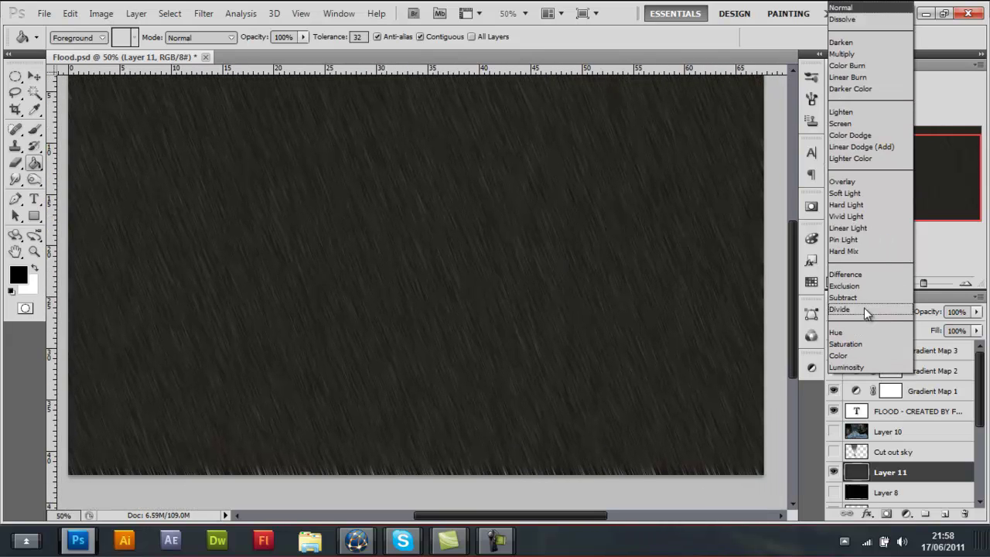
{"action": "left_click", "coordinate": [735, 282]}
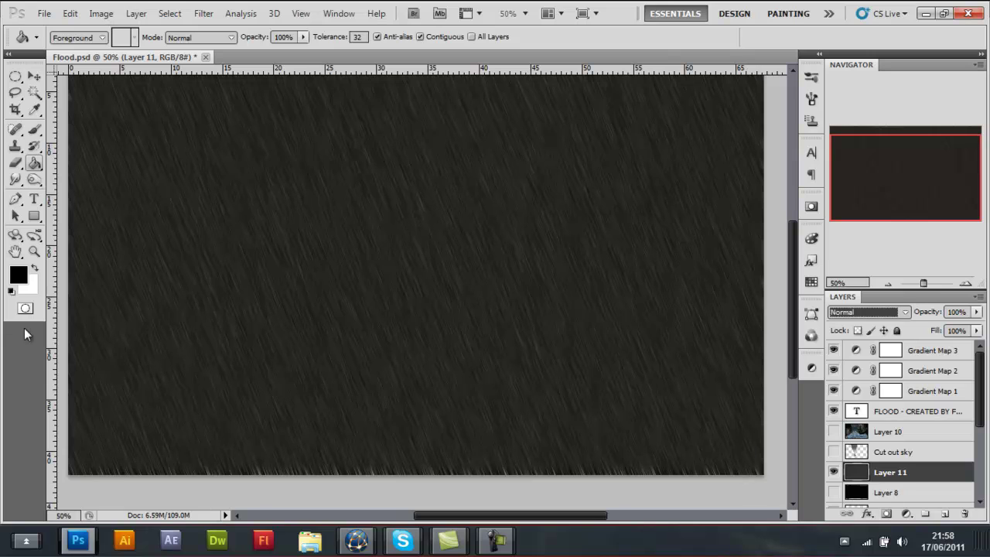
{"action": "key", "text": "Down"}
{"action": "key", "text": "Down"}
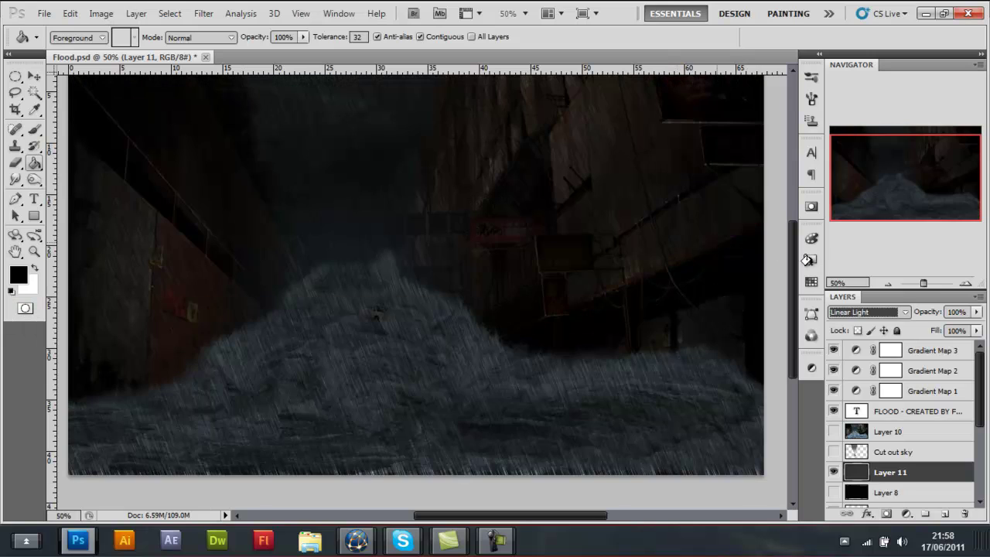
{"action": "key", "text": "Down"}
{"action": "left_click", "coordinate": [851, 312]}
{"action": "left_click", "coordinate": [840, 7]}
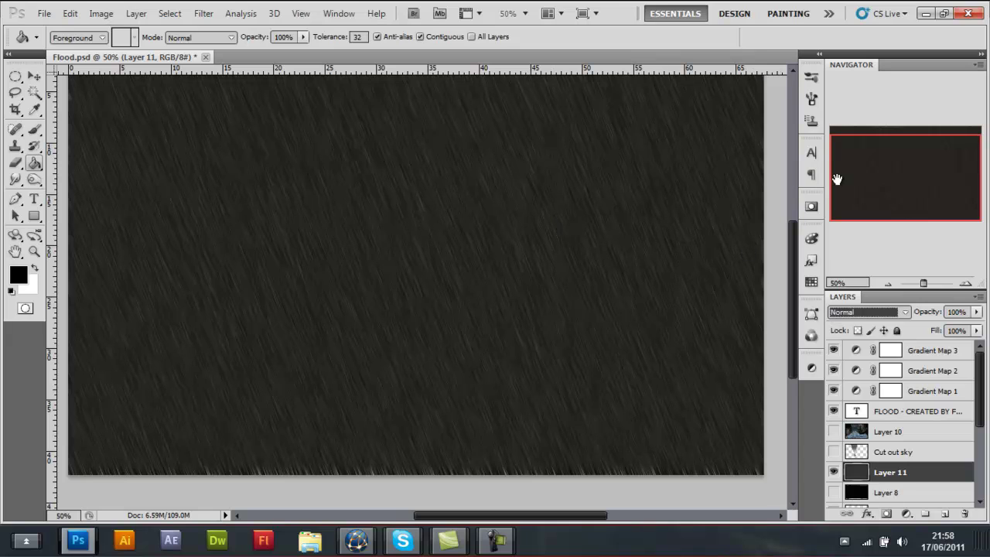
- Apply Levels to Layer 11 with input levels 60, 1.46 and 241
{"action": "left_click_drag", "start_coordinate": [837, 179], "coordinate": [840, 167]}
{"action": "left_click", "coordinate": [102, 13]}
{"action": "mouse_move", "coordinate": [120, 48]}
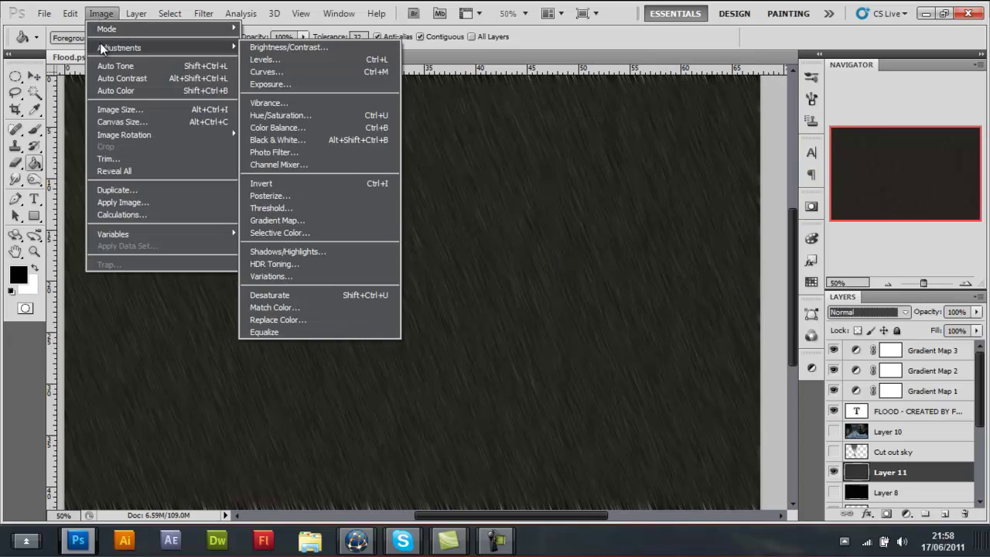
{"action": "left_click", "coordinate": [264, 59]}
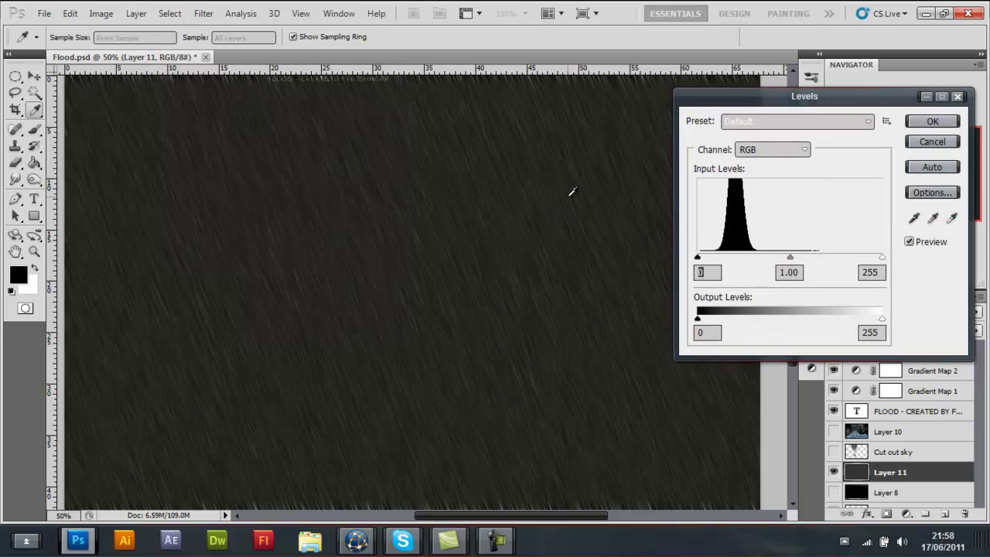
{"action": "type", "text": "60"}
{"action": "key", "text": "BackSpace"}
{"action": "type", "text": "5"}
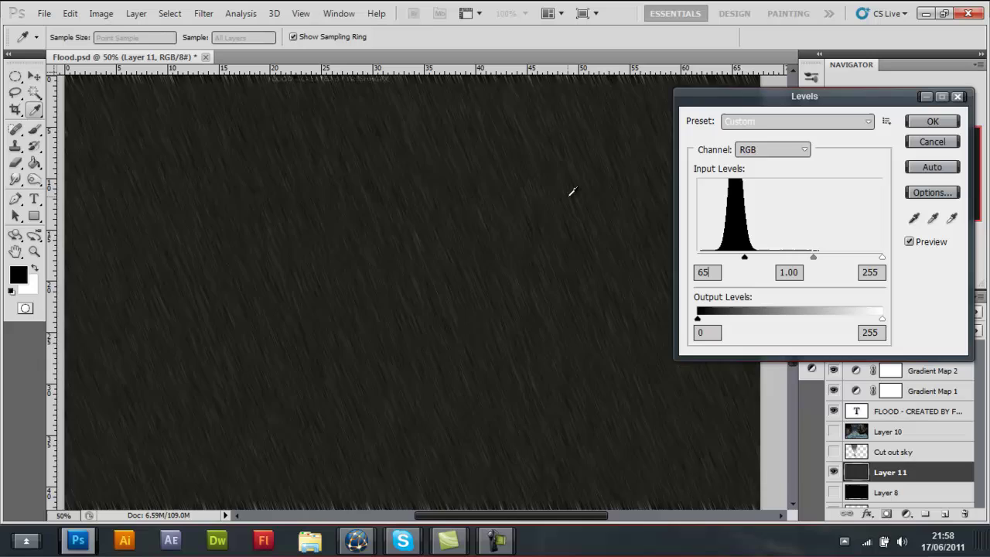
{"action": "type", "text": "50"}
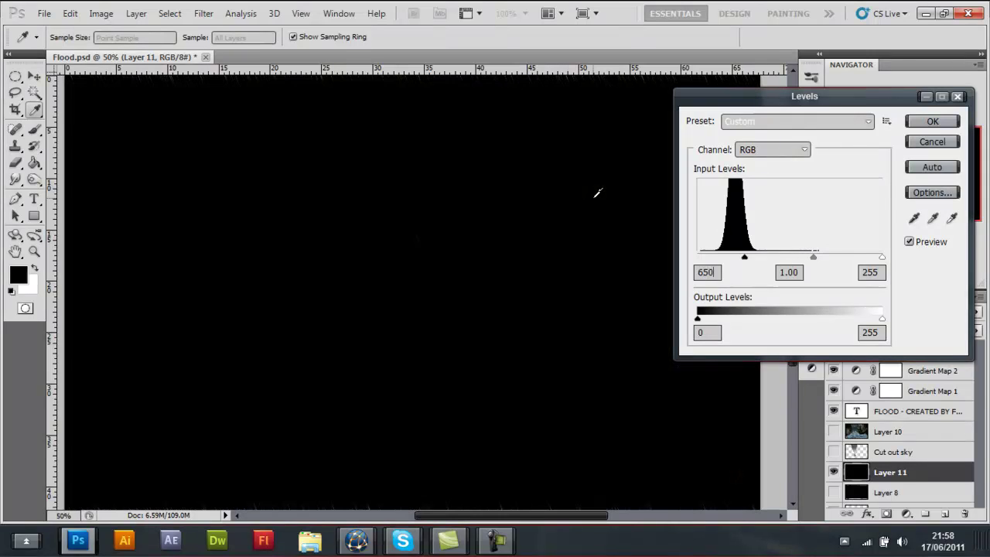
{"action": "key", "text": "BackSpace"}
{"action": "key", "text": "BackSpace"}
{"action": "key", "text": "BackSpace"}
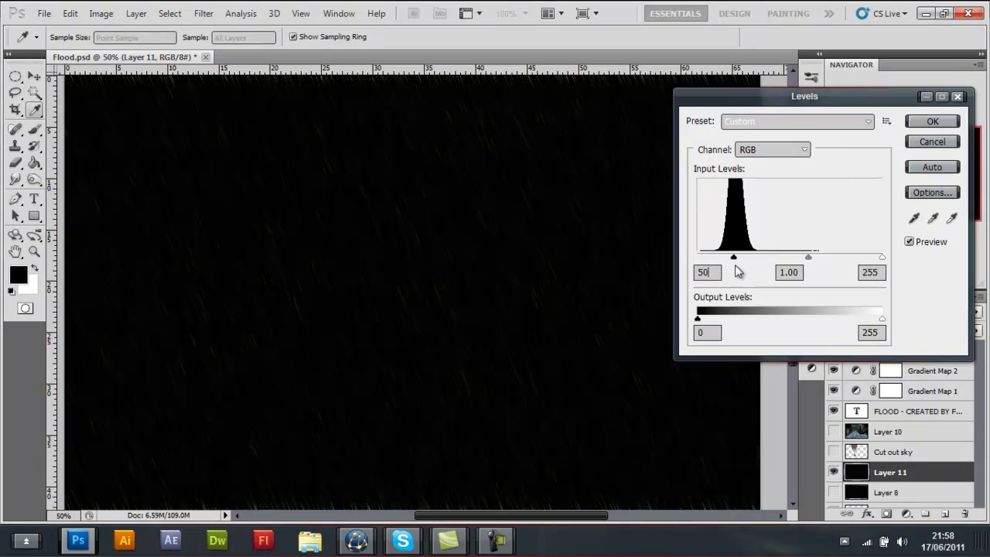
{"action": "key", "text": "BackSpace"}
{"action": "type", "text": "0"}
{"action": "key", "text": "BackSpace"}
{"action": "type", "text": "6"}
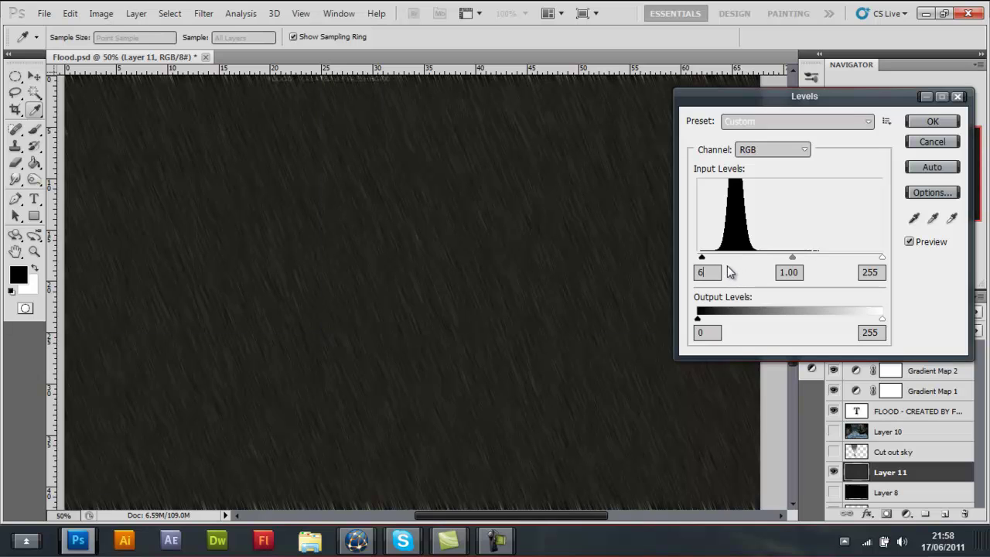
{"action": "type", "text": "0"}
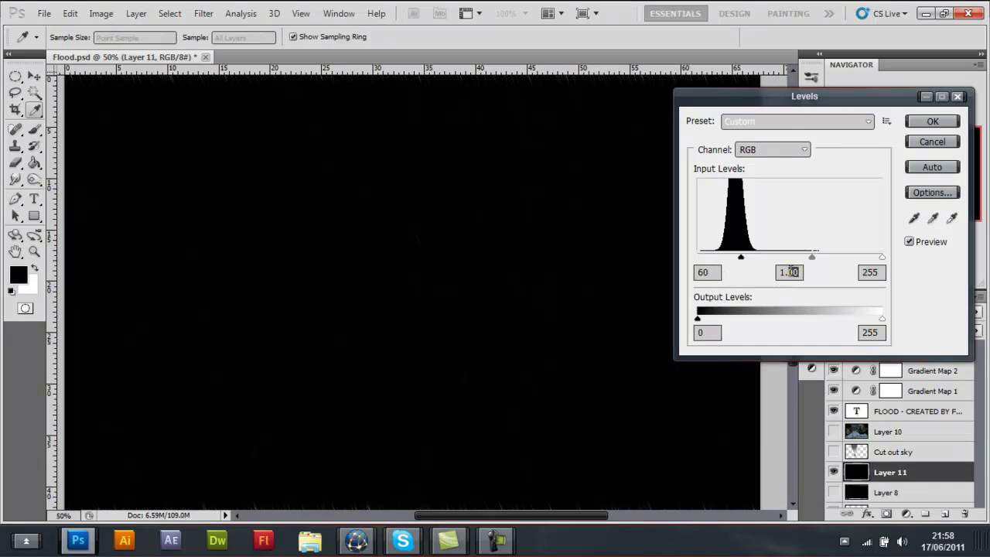
{"action": "type", "text": "4"}
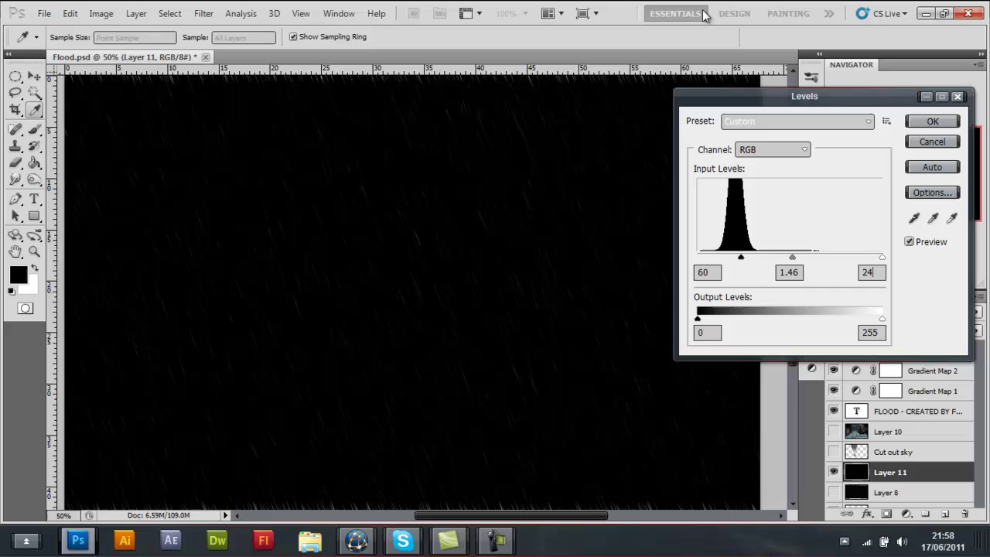
{"action": "type", "text": "1"}
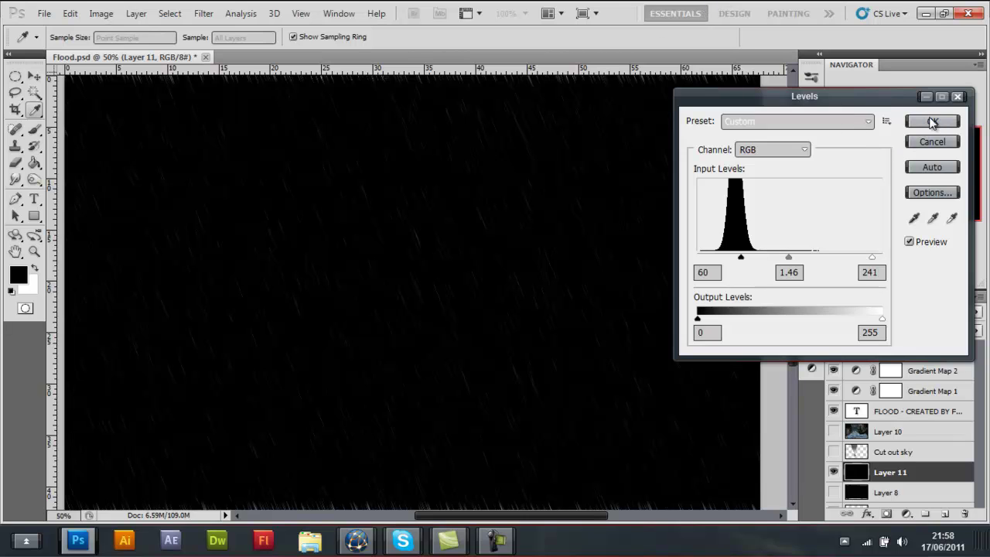
{"action": "left_click", "coordinate": [932, 122]}
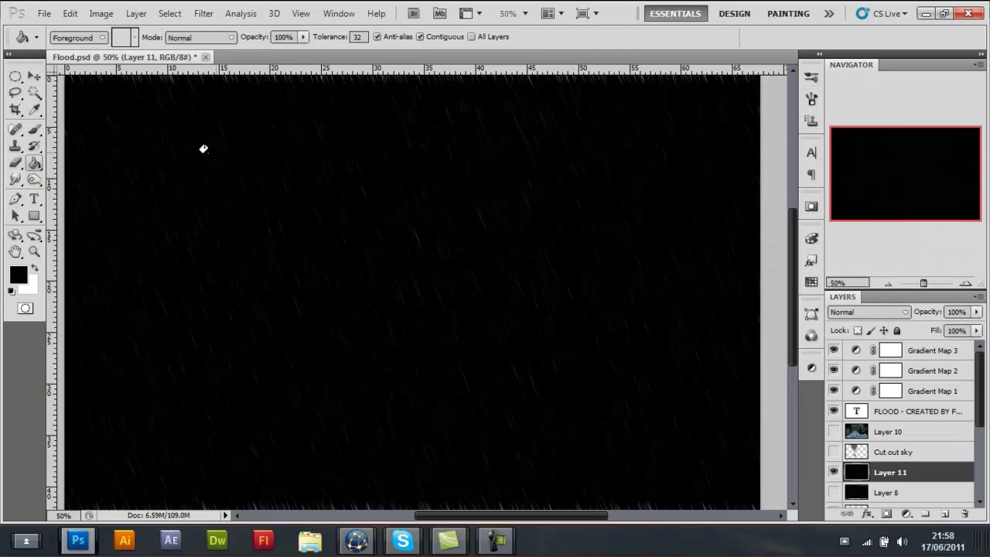
- Set Layer 11's blend mode to Screen, reselecting it after a stray tool change
{"action": "left_click", "coordinate": [868, 311]}
{"action": "left_click", "coordinate": [843, 126]}
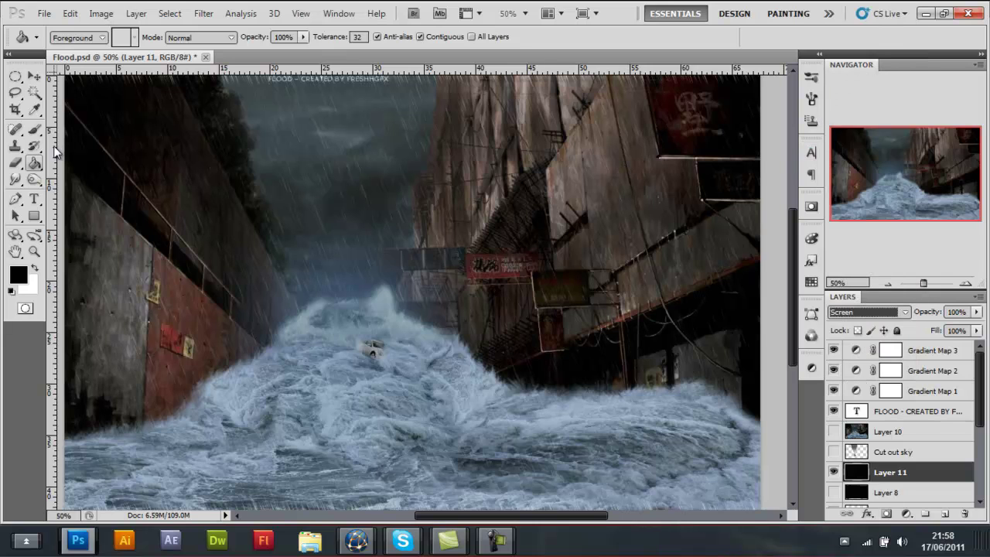
{"action": "left_click", "coordinate": [16, 162]}
{"action": "key", "text": "alt+shift+b"}
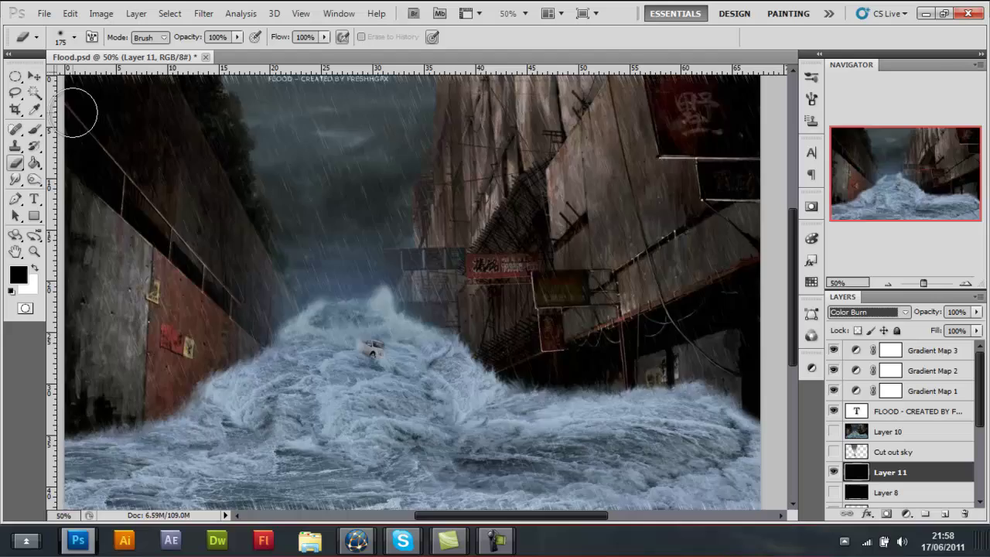
{"action": "left_click", "coordinate": [847, 314]}
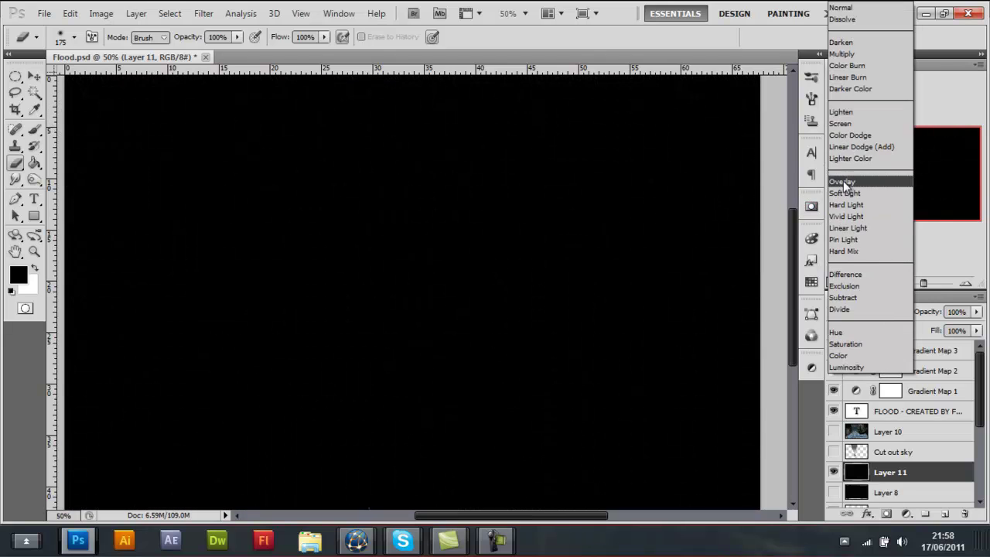
{"action": "left_click", "coordinate": [855, 123]}
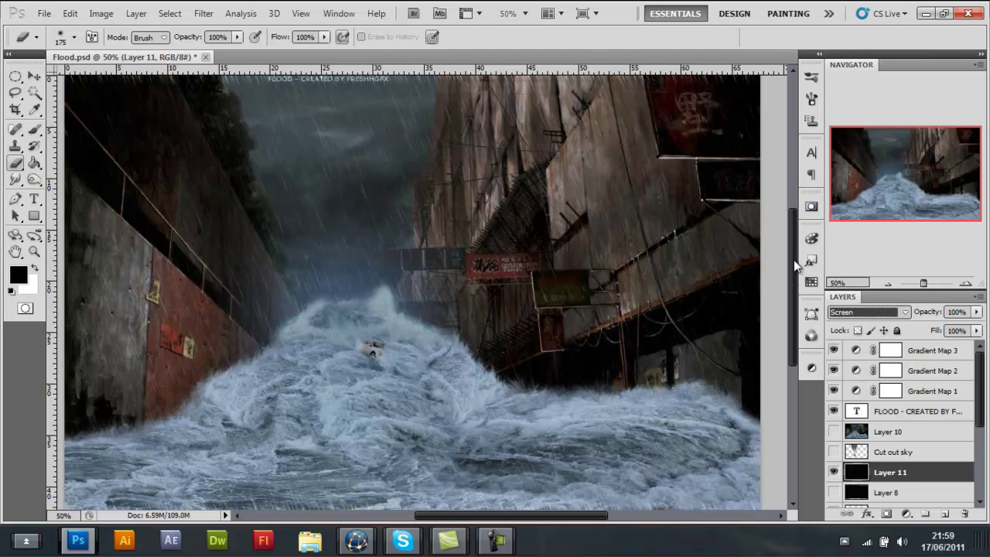
{"action": "left_click_drag", "start_coordinate": [795, 265], "coordinate": [793, 235]}
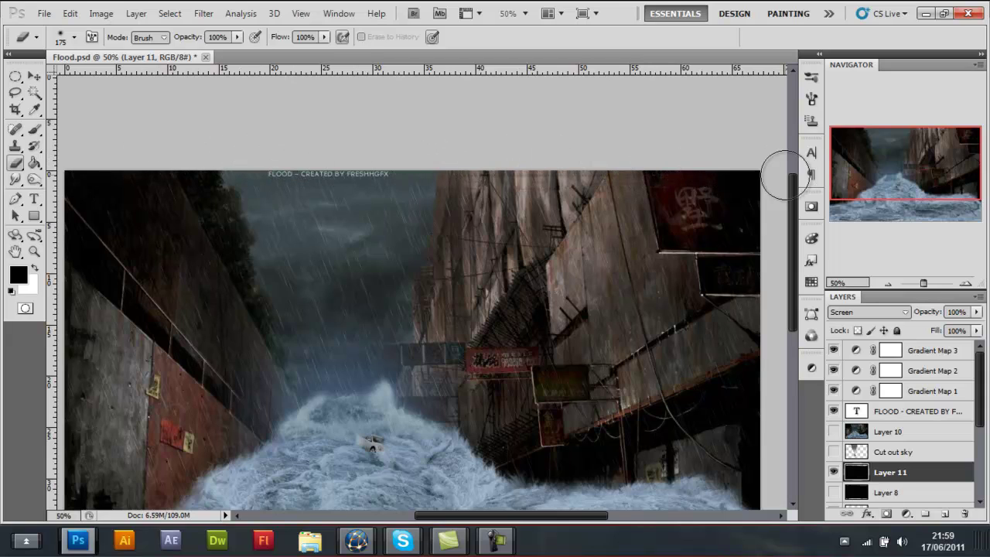
{"action": "left_click_drag", "start_coordinate": [542, 459], "coordinate": [569, 364]}
{"action": "scroll", "coordinate": [569, 364], "scroll_direction": "down", "scroll_amount": 3}
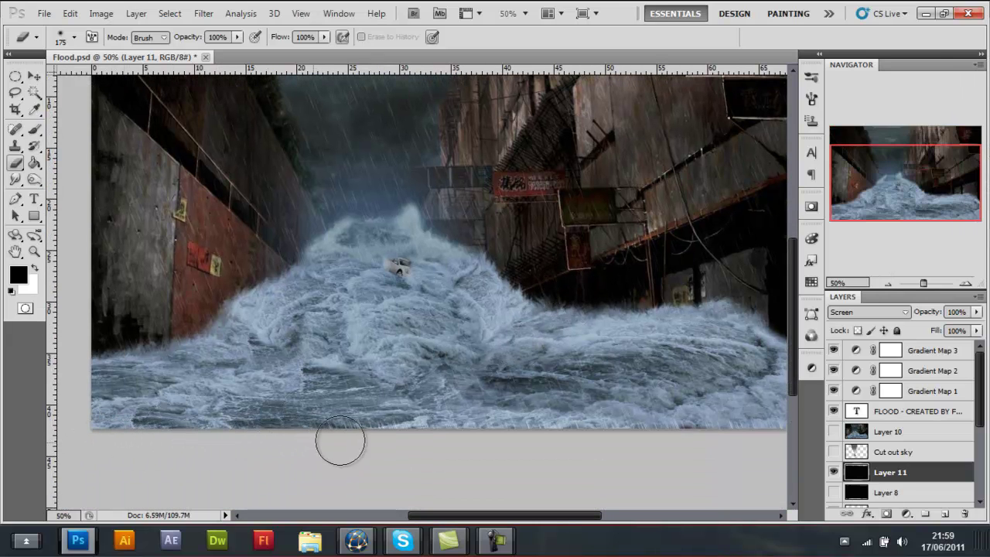
{"action": "mouse_move", "coordinate": [504, 523]}
{"action": "left_mouse_down"}
{"action": "mouse_move", "coordinate": [562, 523]}
{"action": "mouse_move", "coordinate": [486, 519]}
{"action": "left_mouse_up"}
- Free-transform the rain layer up to about 107% and commit it
{"action": "key", "text": "ctrl+t"}
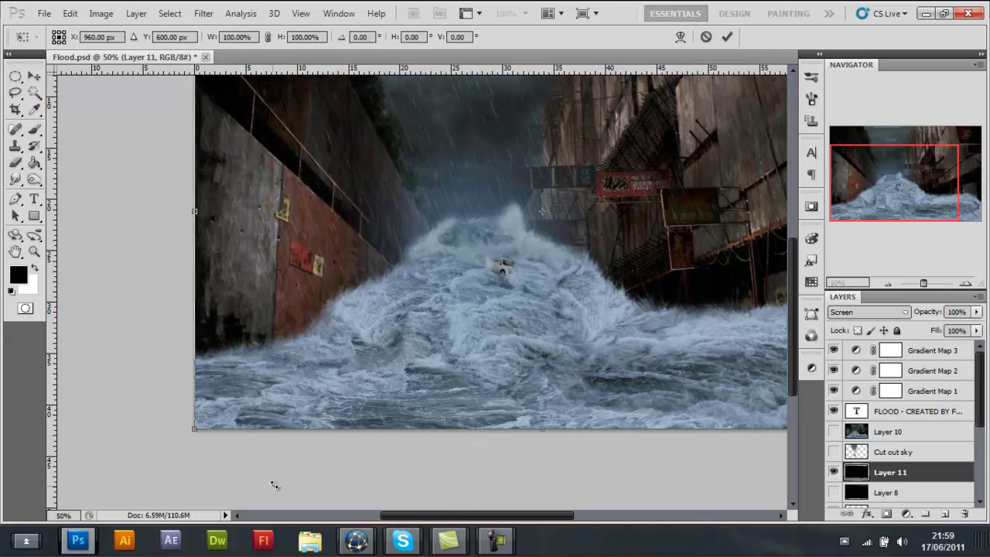
{"action": "left_click_drag", "start_coordinate": [195, 433], "coordinate": [178, 449]}
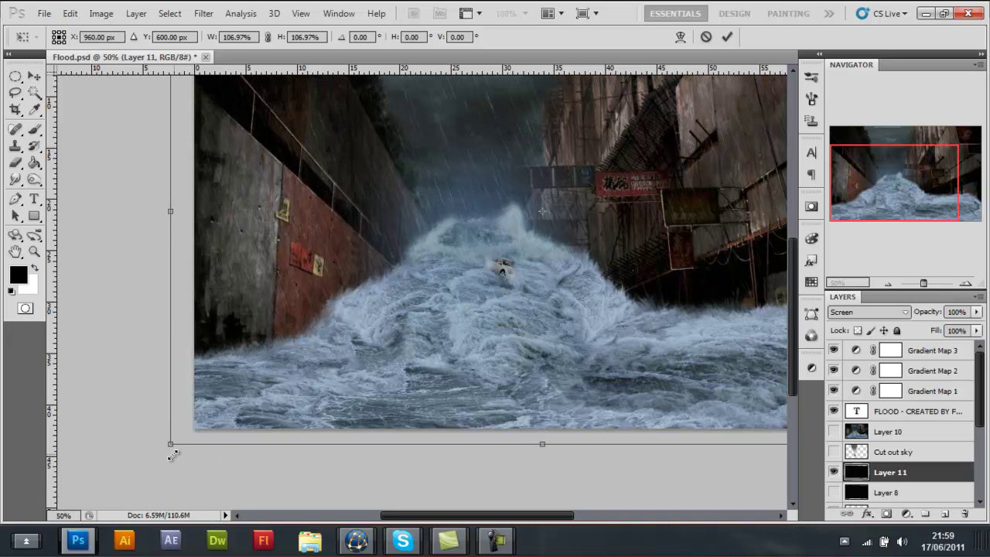
{"action": "key", "text": "Return"}
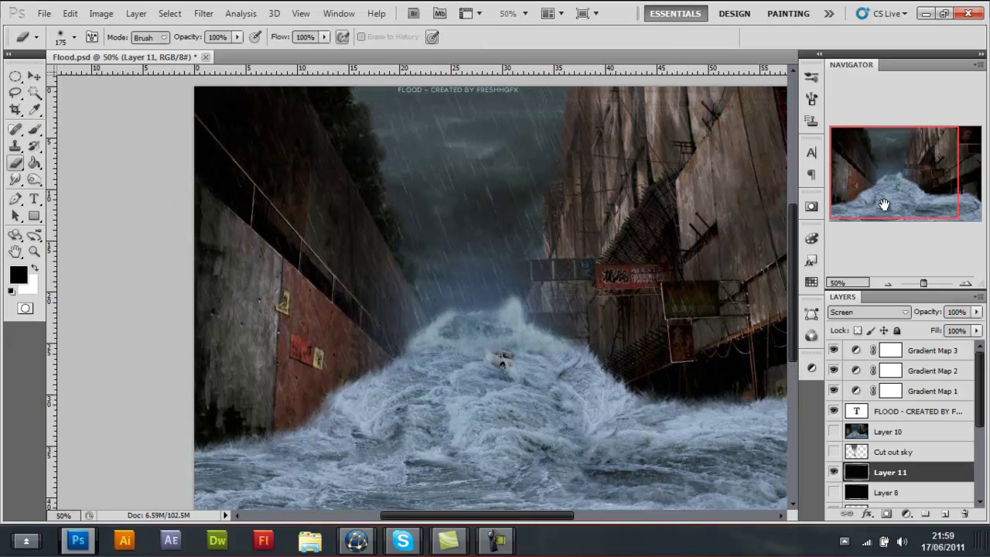
{"action": "left_click_drag", "start_coordinate": [884, 204], "coordinate": [931, 178]}
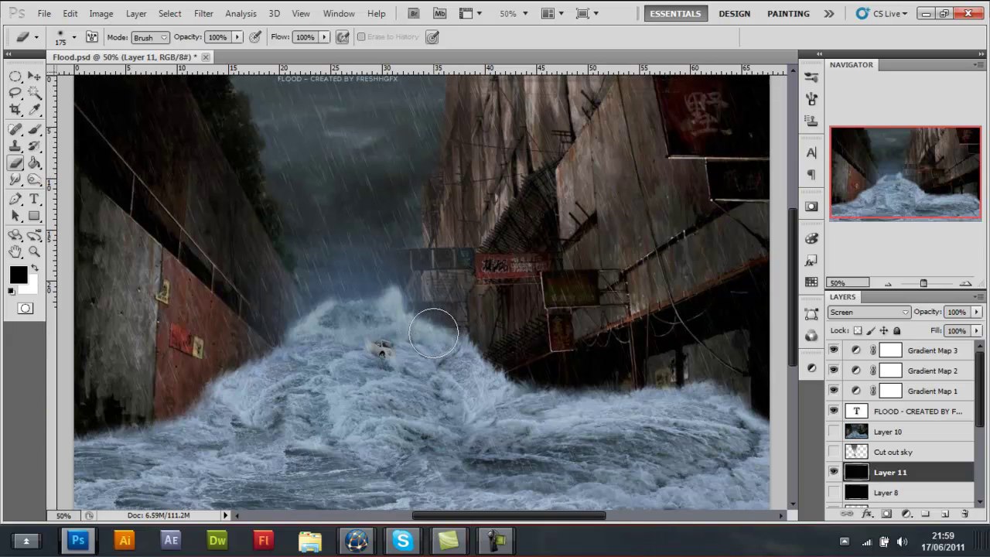
{"action": "scroll", "coordinate": [434, 334], "scroll_direction": "up", "scroll_amount": 1}
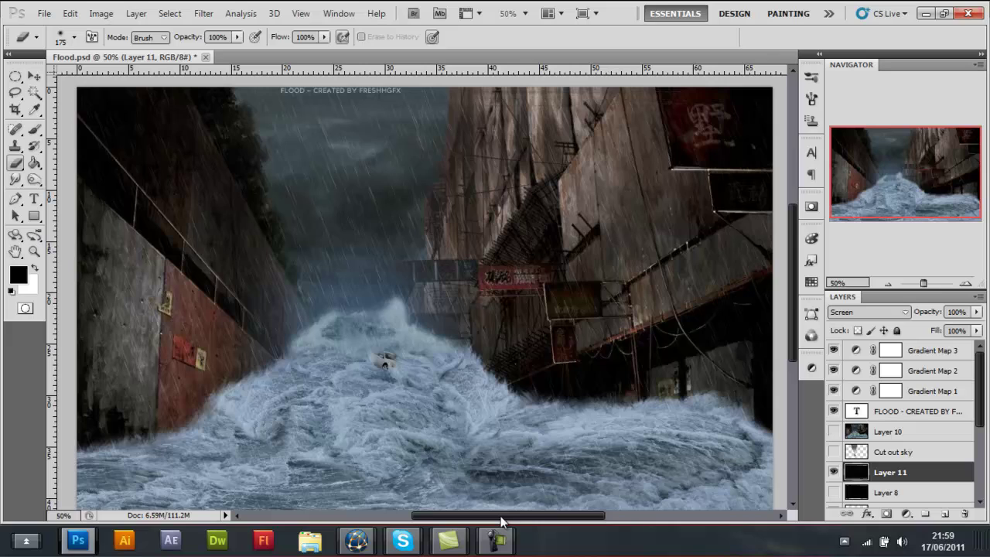
{"action": "left_click_drag", "start_coordinate": [500, 523], "coordinate": [503, 523]}
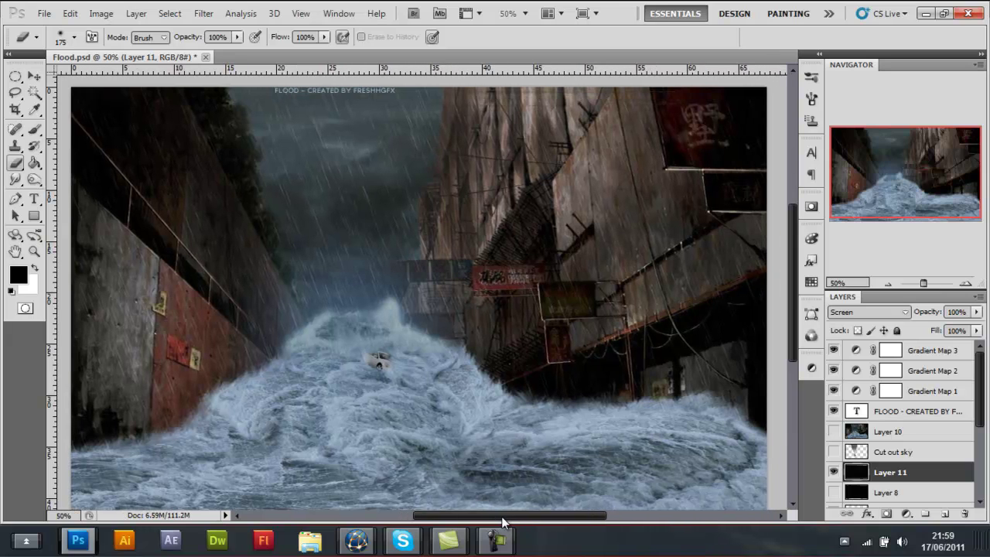